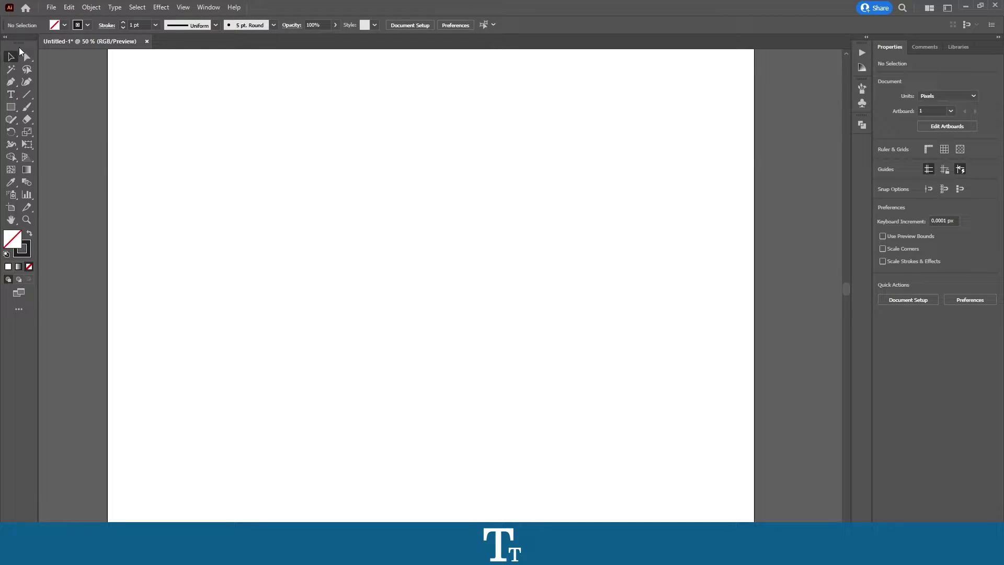
# Draw a roughly 480.54 × 480.54 px square with a 1 pt black stroke and no fill
pyautogui.click(10, 109)
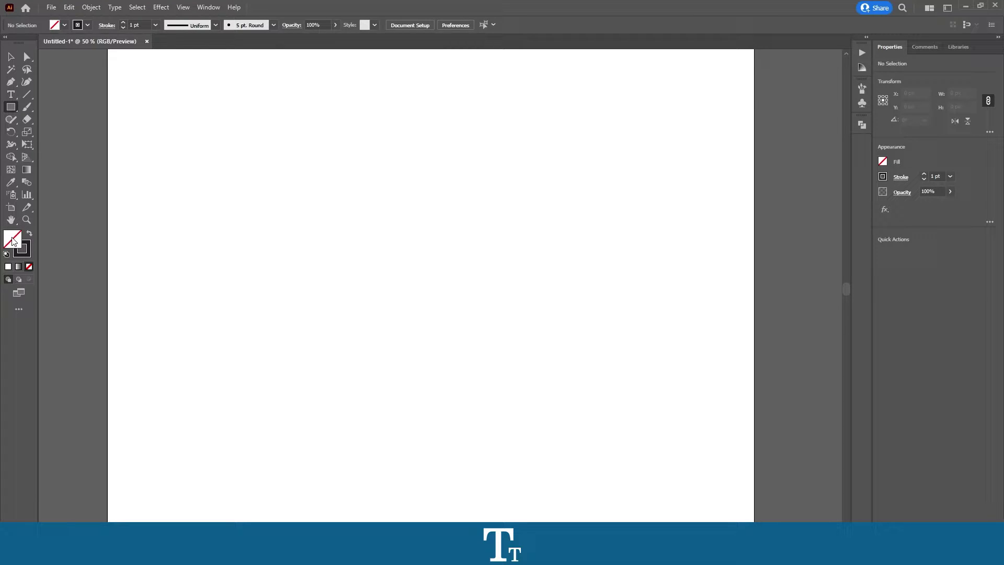
pyautogui.click(24, 249)
pyautogui.moveTo(344, 198)
pyautogui.mouseDown()
pyautogui.moveTo(476, 317)
pyautogui.moveTo(500, 354)
pyautogui.mouseUp()
# Nudge the square, raise its stroke weight to 20 pt, and zoom to 100%
pyautogui.press('v')
pyautogui.moveTo(499, 300); pyautogui.dragTo(510, 293)
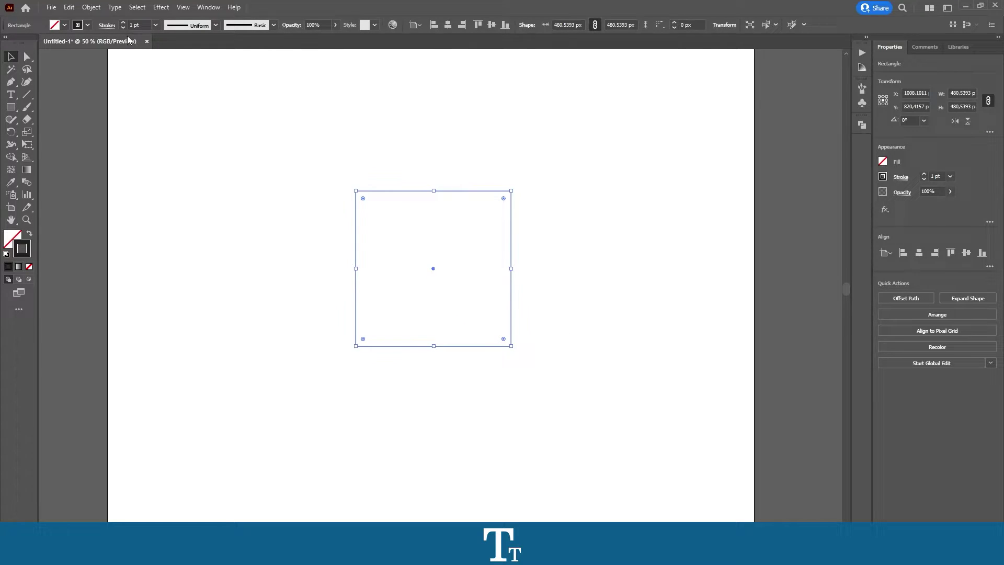
pyautogui.click(123, 23)
pyautogui.click(123, 23)
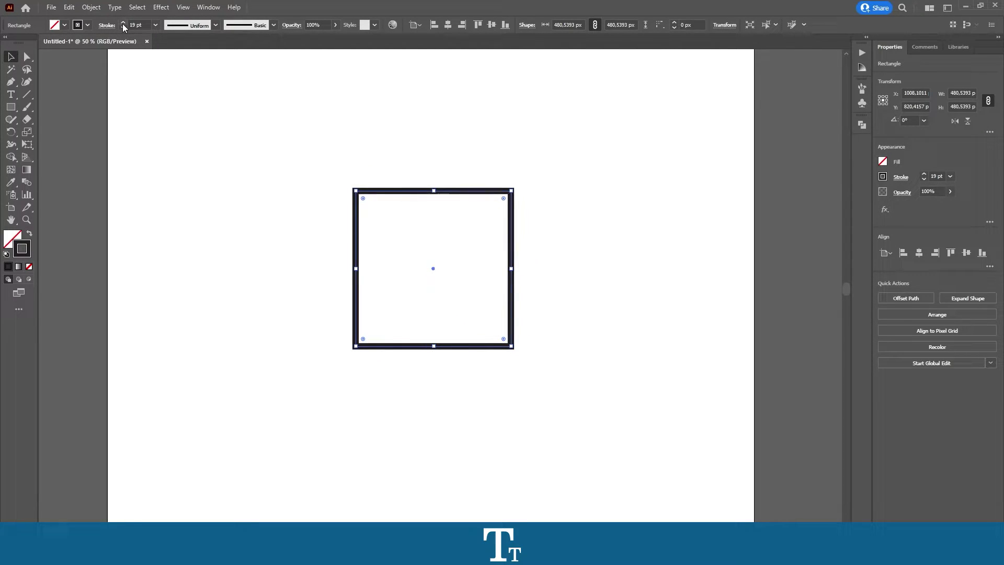
pyautogui.hotkey('ctrl', '=')
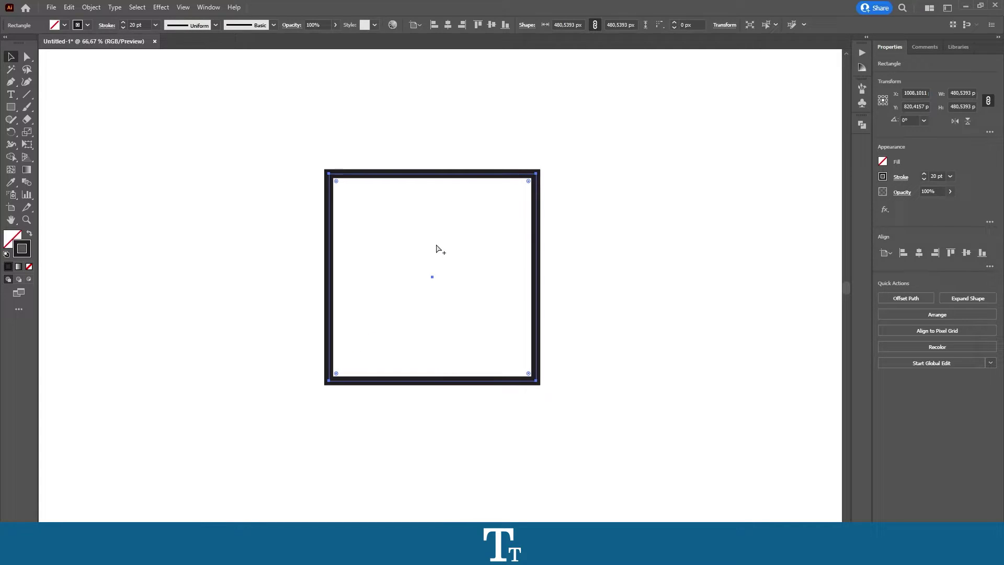
pyautogui.hotkey('ctrl', '=')
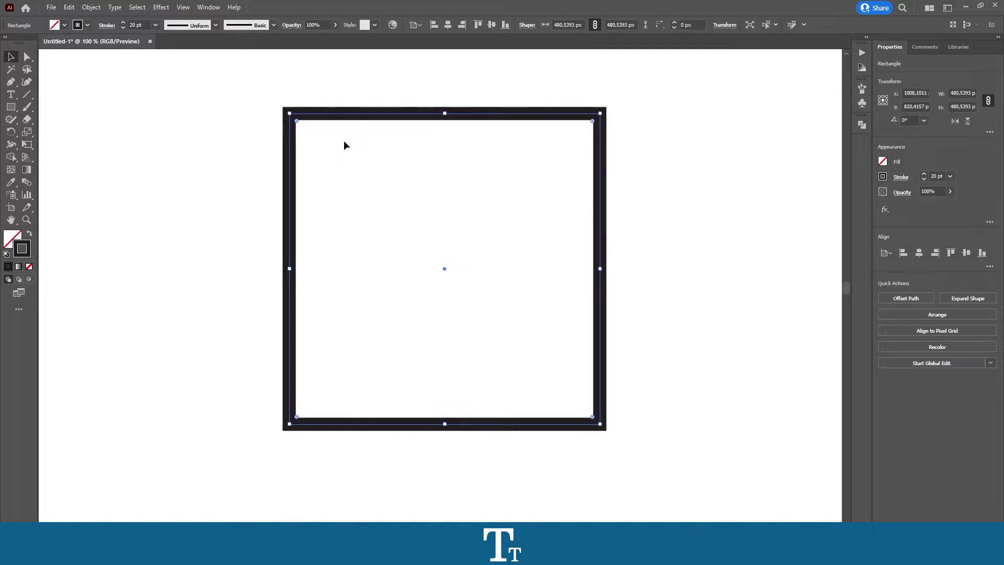
pyautogui.moveTo(258, 83)
pyautogui.mouseDown()
pyautogui.moveTo(383, 229)
pyautogui.moveTo(649, 445)
pyautogui.mouseUp()
# Open Object > Path > Offset Path for the square and move the dialog near the artwork
pyautogui.click(91, 8)
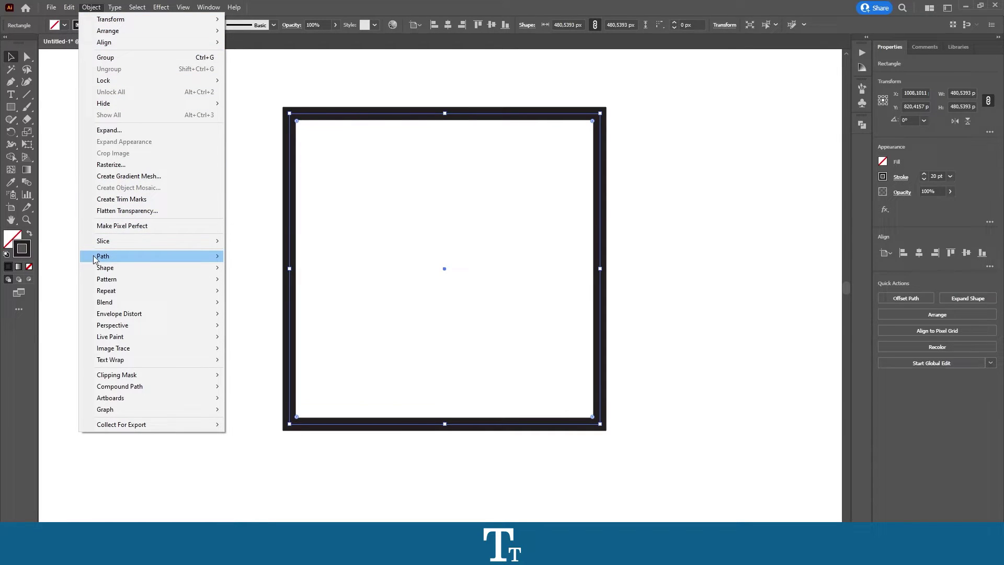
pyautogui.moveTo(153, 260)
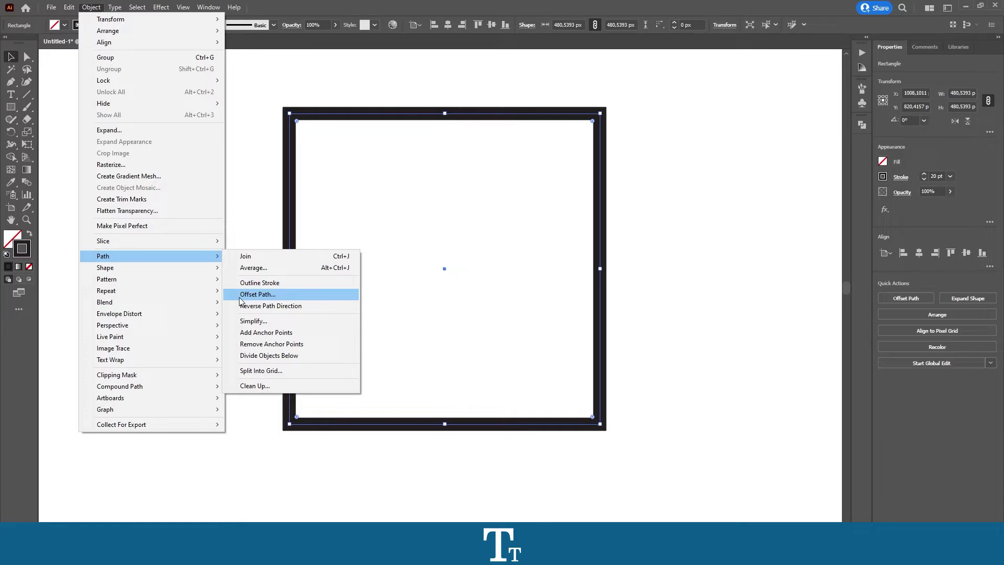
pyautogui.click(282, 294)
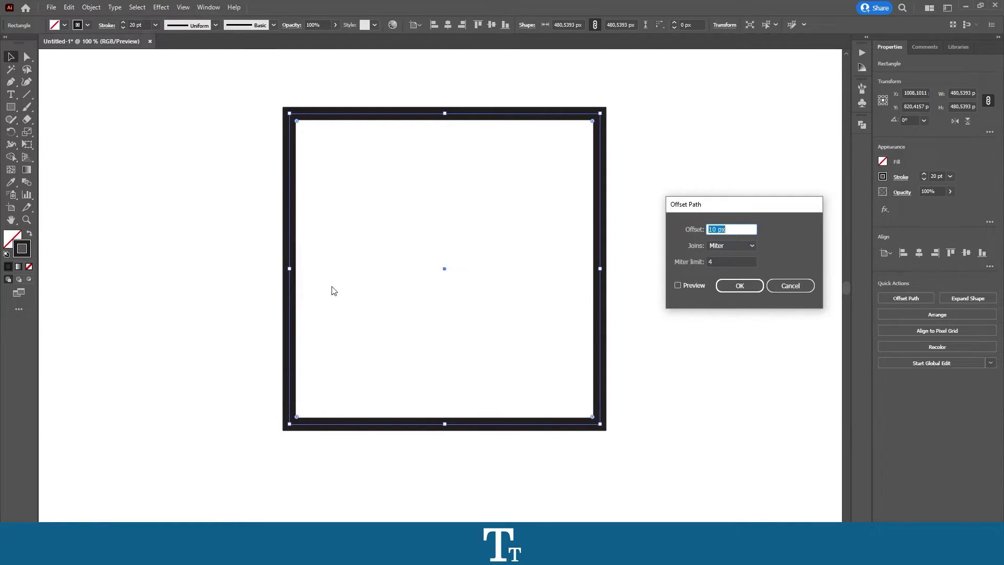
pyautogui.moveTo(708, 208); pyautogui.dragTo(426, 205)
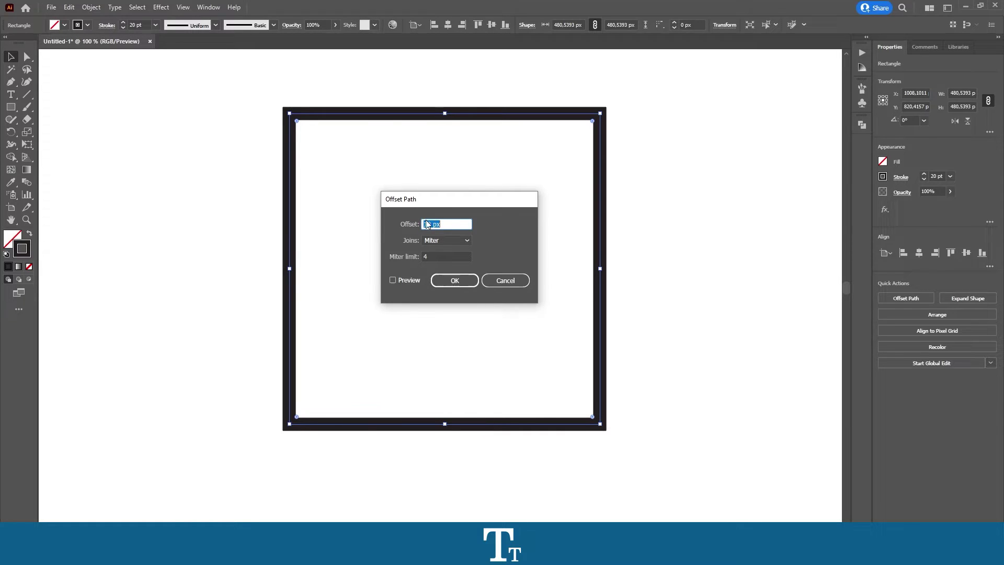
# Turn on Preview and set the offset to 50 px after trying 30 px
pyautogui.click(394, 280)
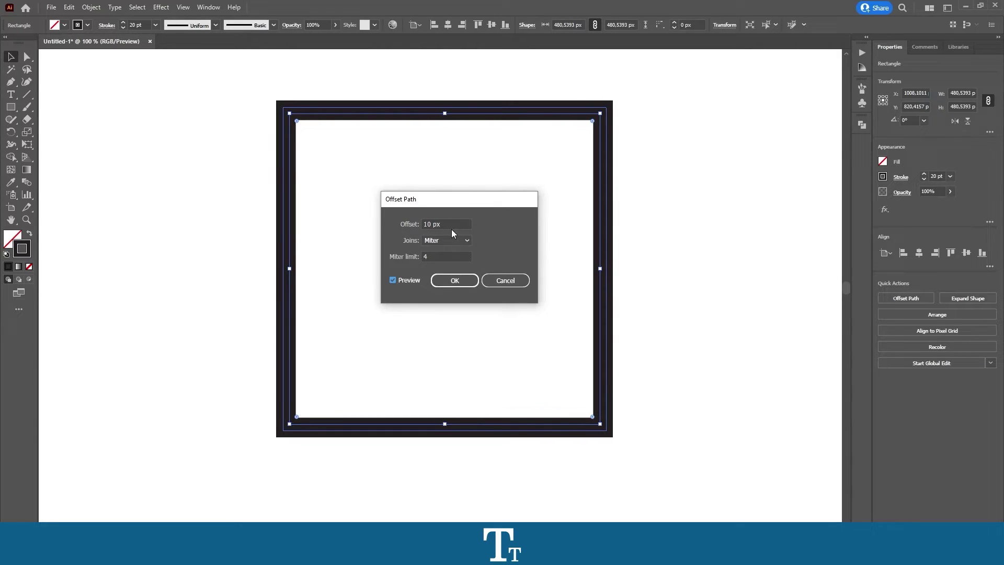
pyautogui.moveTo(455, 224); pyautogui.dragTo(422, 225)
pyautogui.write('30')
pyautogui.press('Tab')
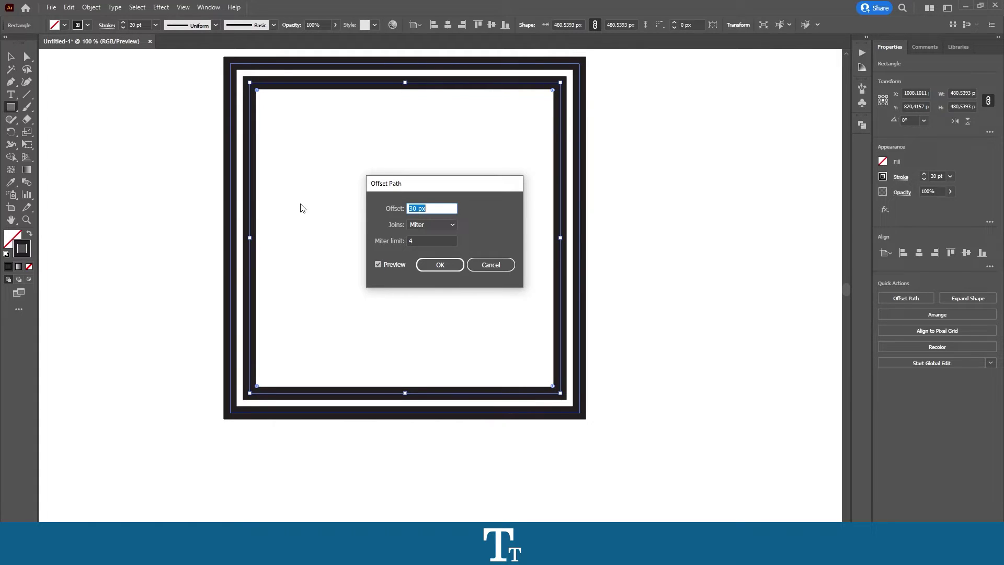
pyautogui.press('BackSpace')
pyautogui.write('50')
pyautogui.press('Tab')
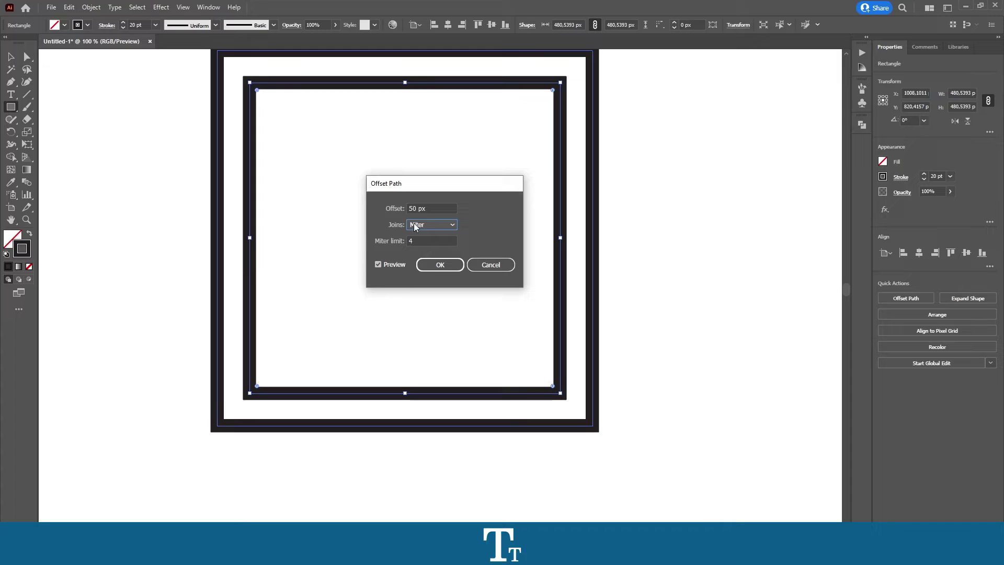
# Preview Round and Bevel joins on the offset, then return to Miter
pyautogui.click(453, 225)
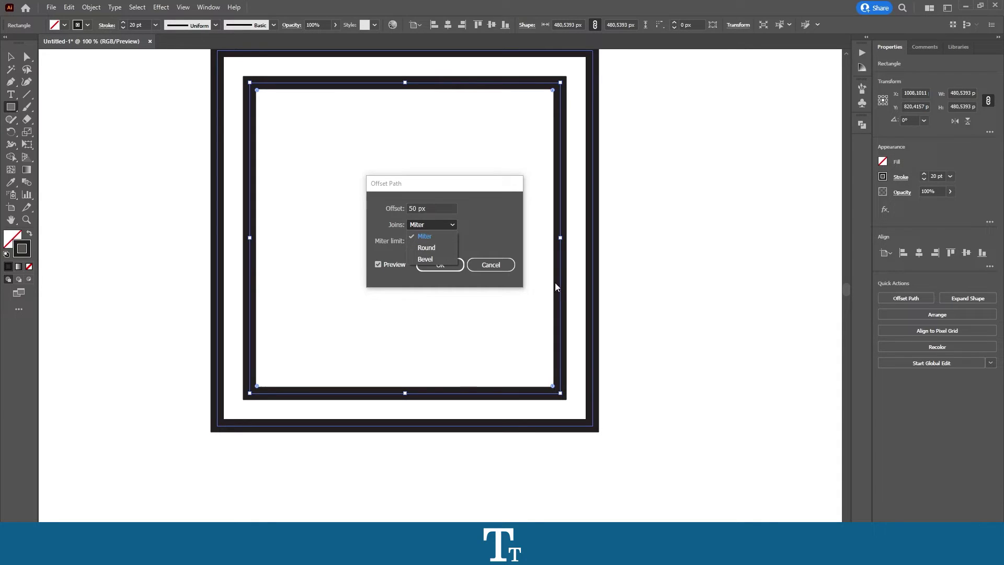
pyautogui.click(444, 247)
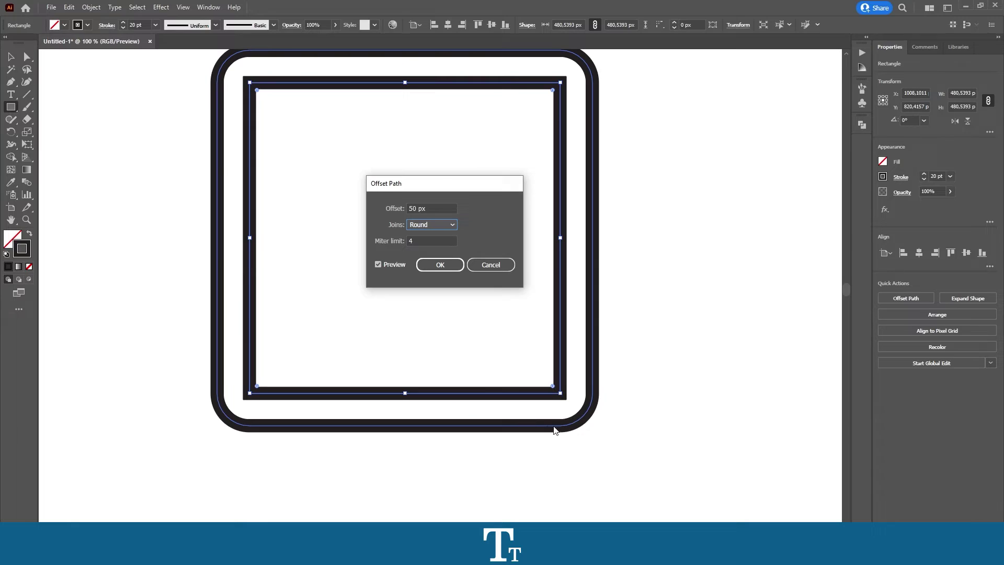
pyautogui.click(416, 230)
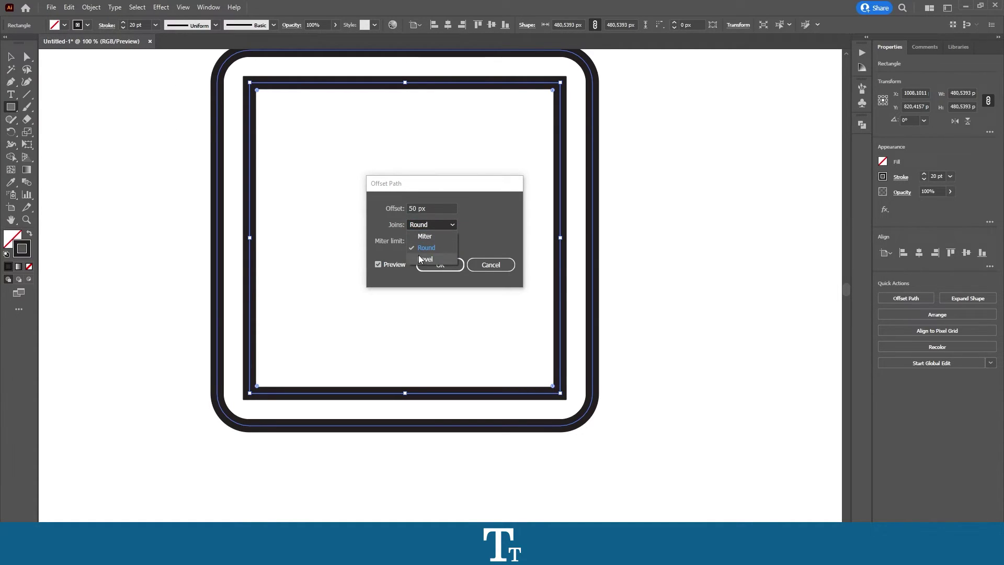
pyautogui.click(436, 259)
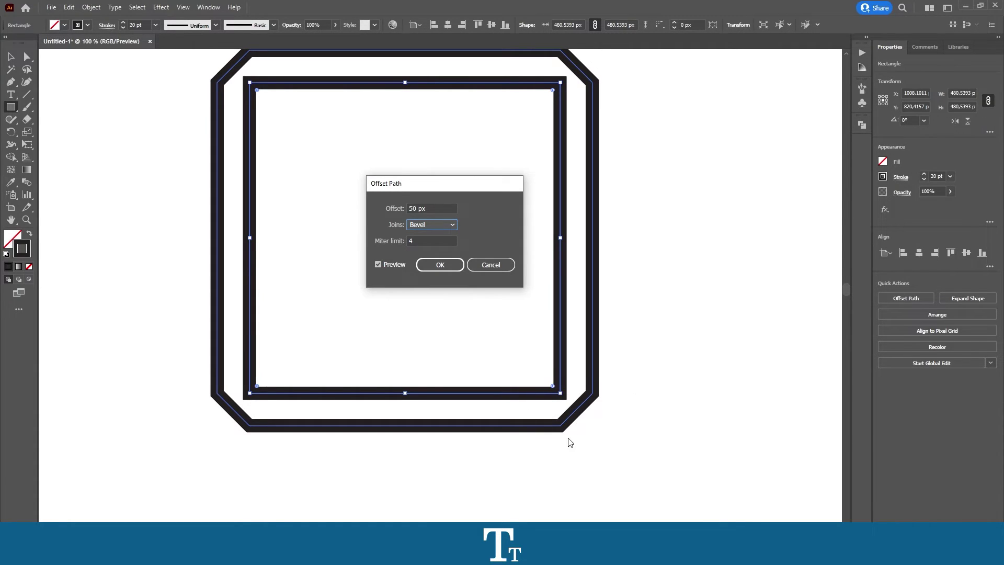
pyautogui.hotkey('alt', 'Down')
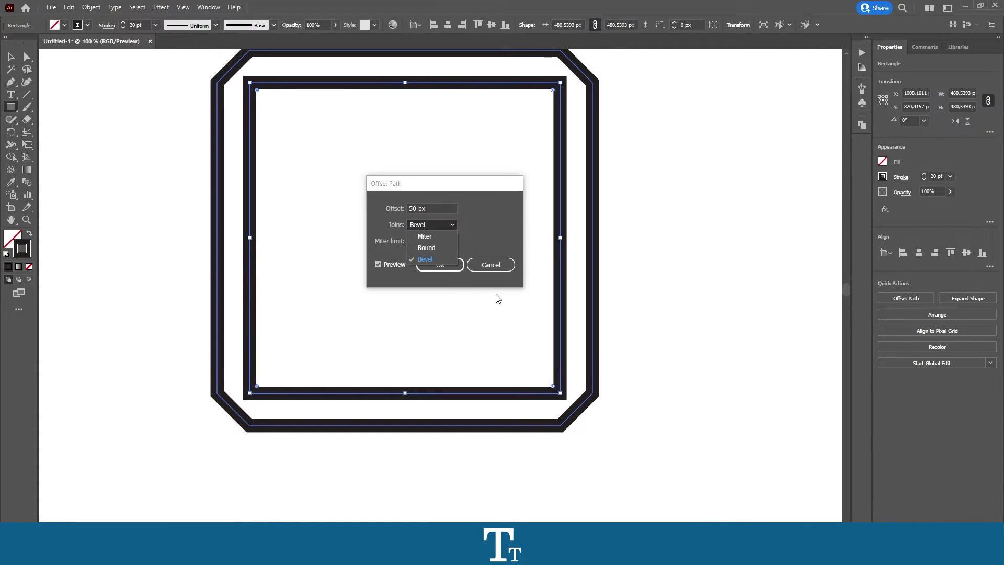
pyautogui.click(432, 237)
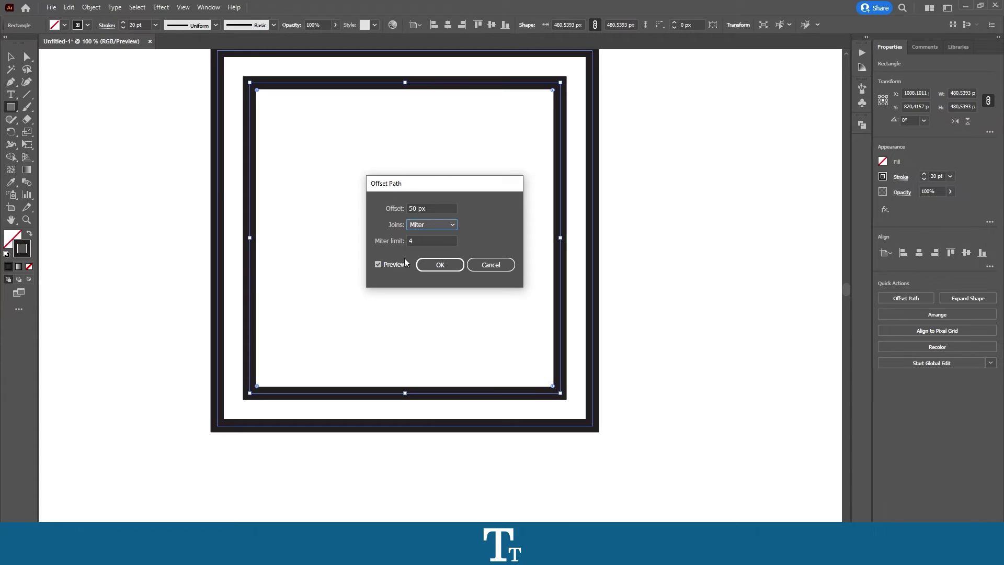
# Create the 50 px Miter offset frame and select the new outer square
pyautogui.click(440, 264)
pyautogui.press('v')
pyautogui.hotkey('ctrl', 'shift', 'a')
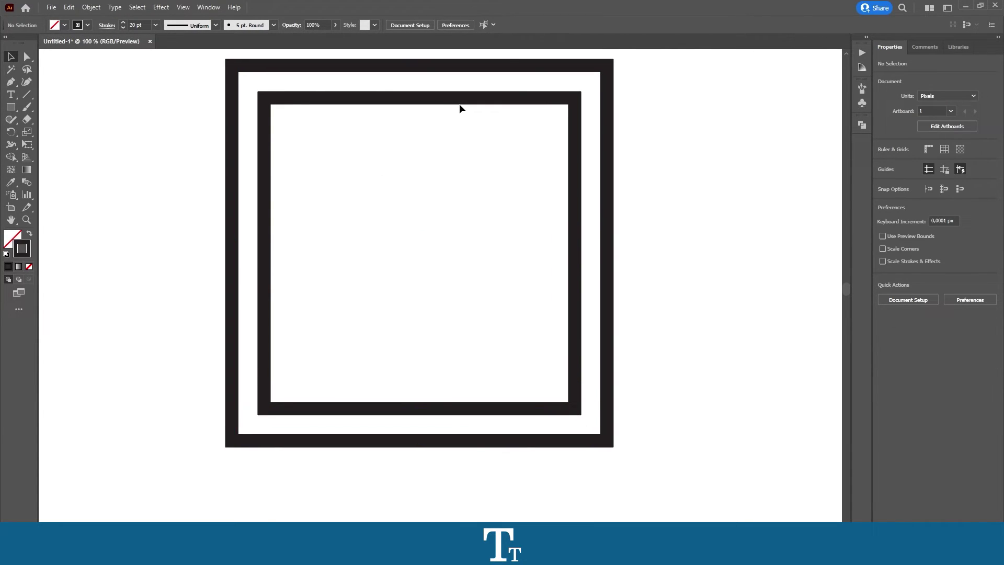
pyautogui.moveTo(419, 103); pyautogui.dragTo(462, 128)
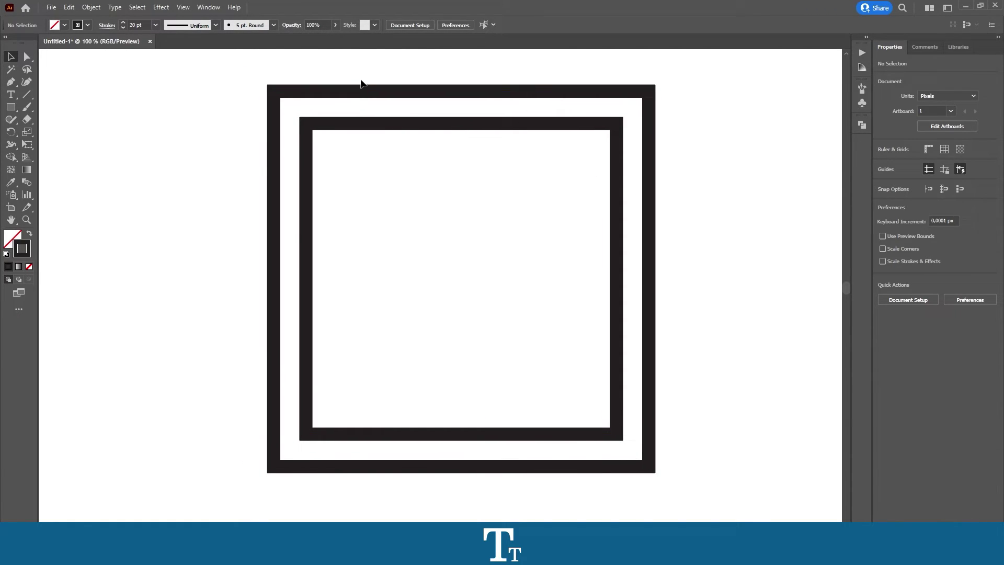
pyautogui.moveTo(360, 80); pyautogui.dragTo(372, 105)
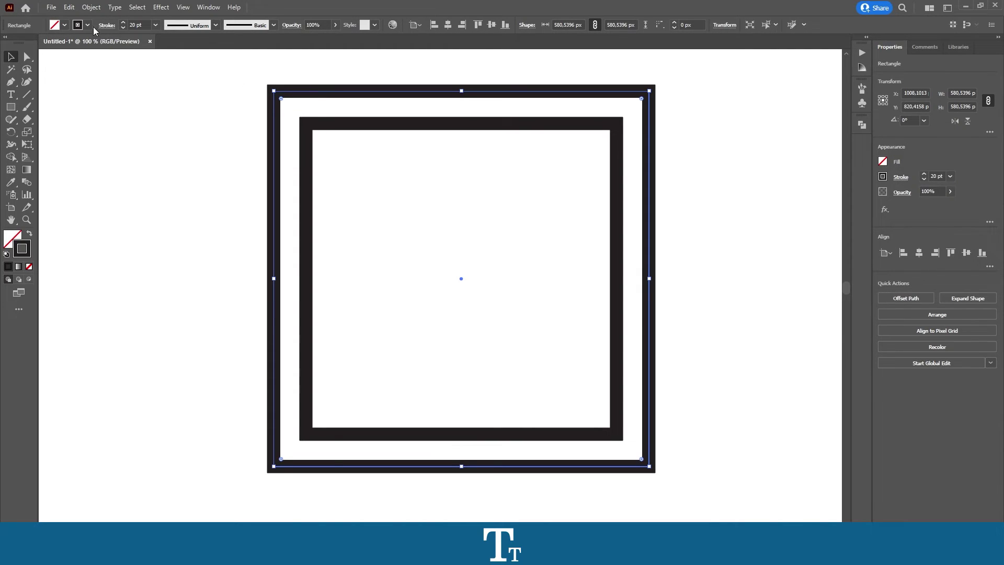
# Offset the outer frame by another 50 px, making a third square of about 680.54 px
pyautogui.click(91, 7)
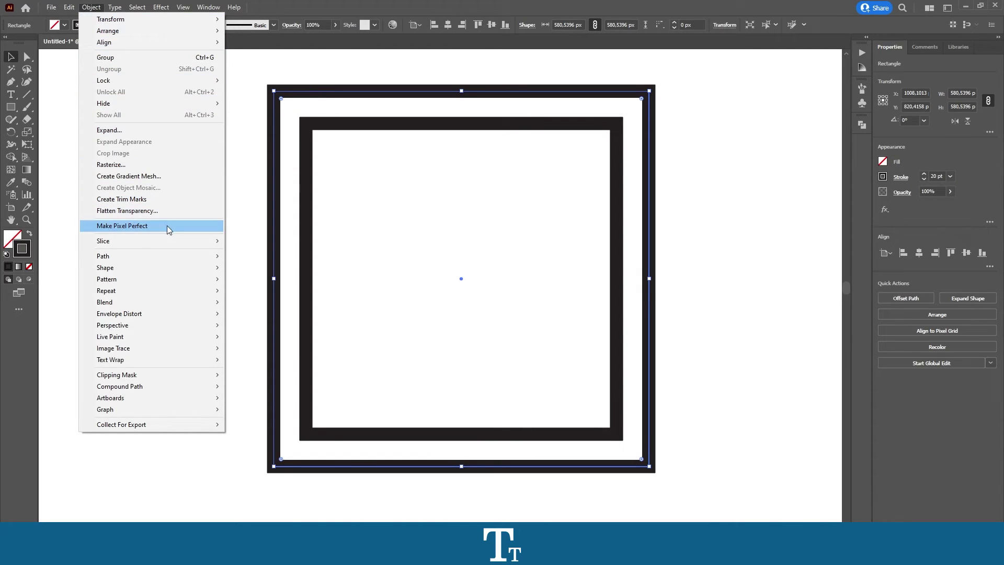
pyautogui.moveTo(178, 256)
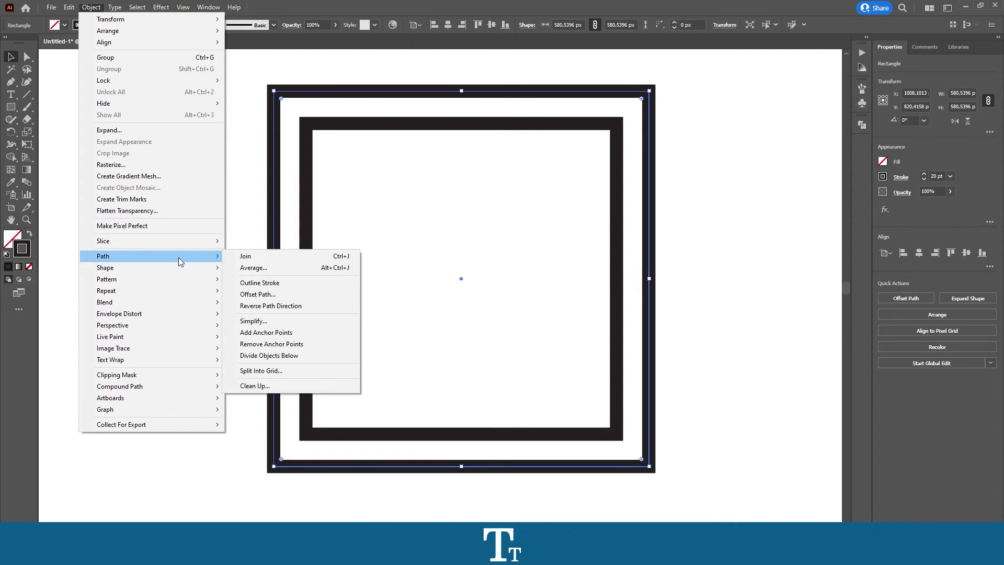
pyautogui.click(278, 295)
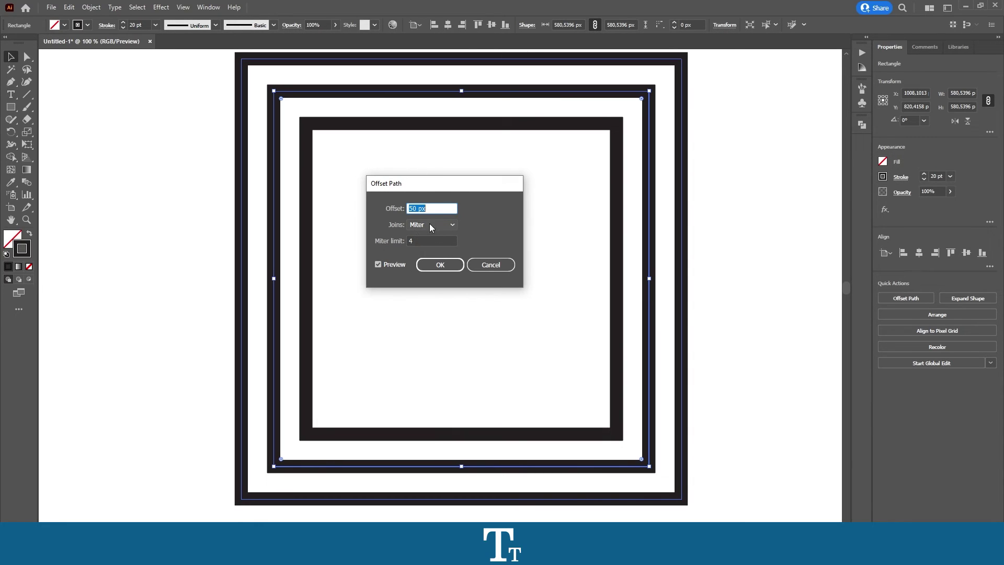
pyautogui.click(441, 265)
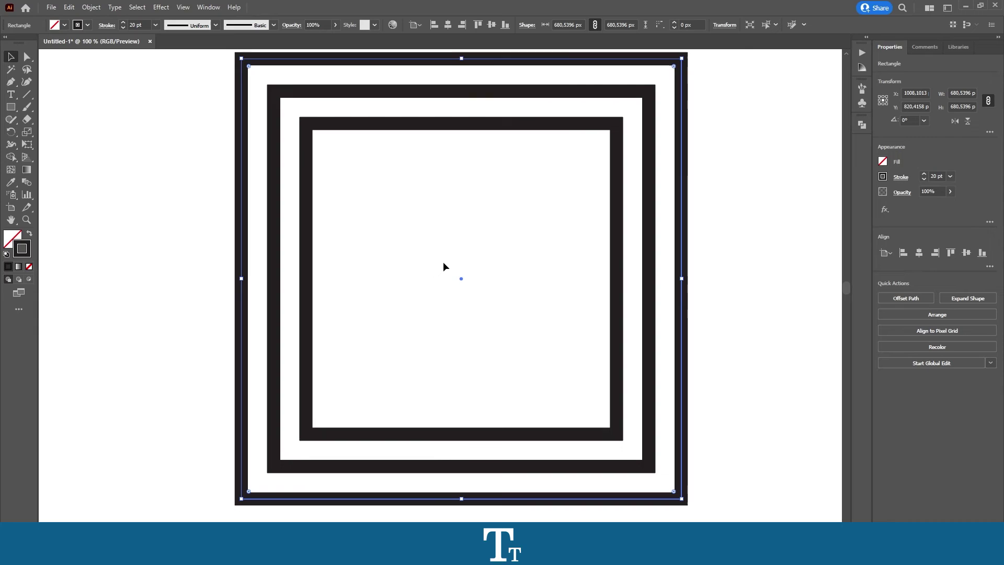
# Select the middle 580.54 px frame and drag its Live Corners to about 33 px radius
pyautogui.click(730, 119)
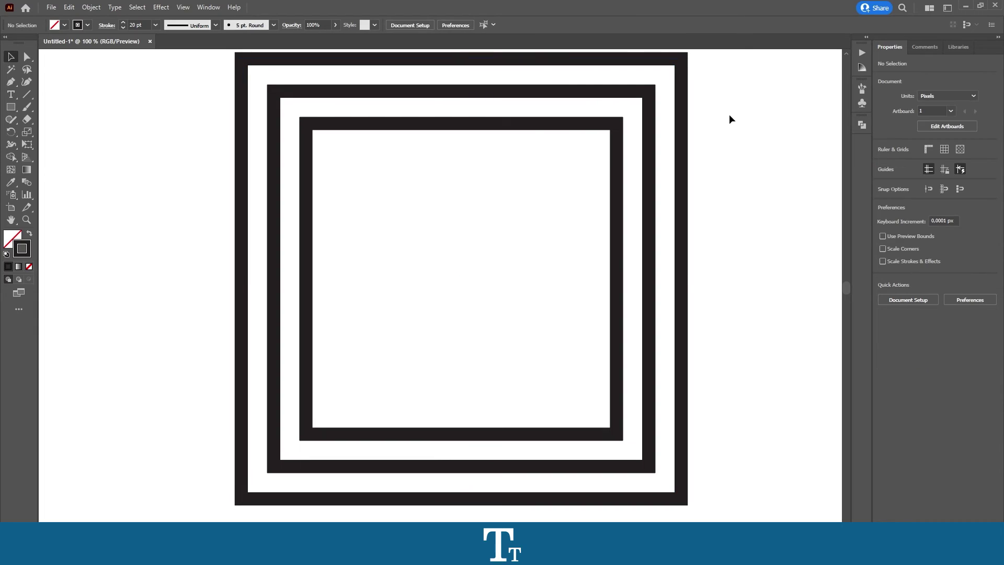
pyautogui.click(647, 99)
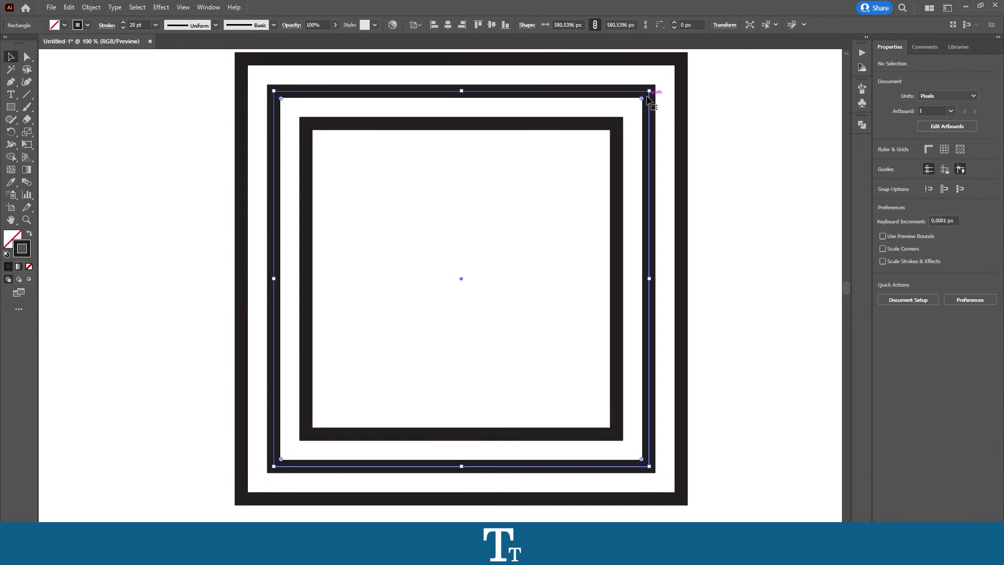
pyautogui.click(724, 119)
pyautogui.click(642, 101)
pyautogui.moveTo(643, 101); pyautogui.dragTo(628, 116)
pyautogui.click(722, 116)
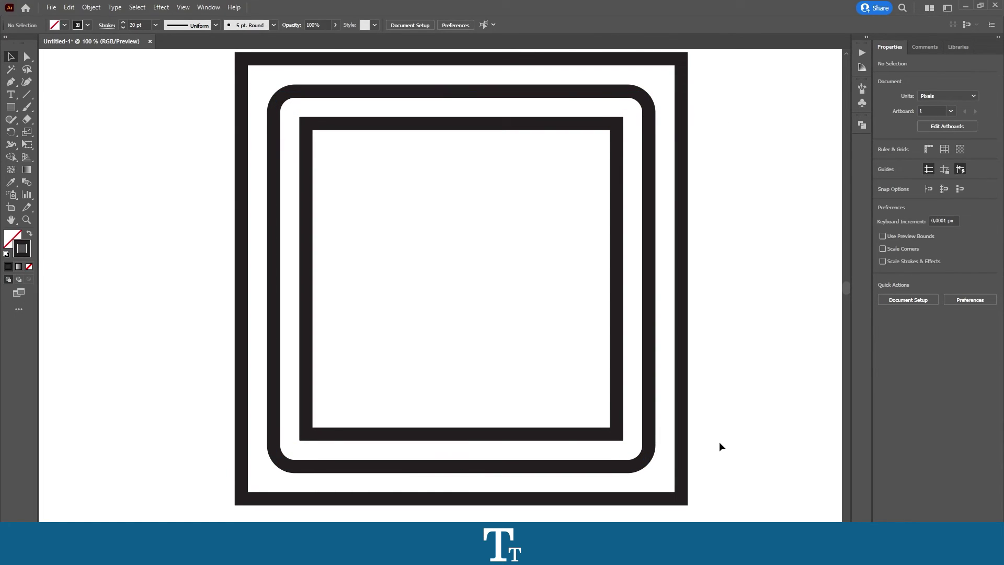